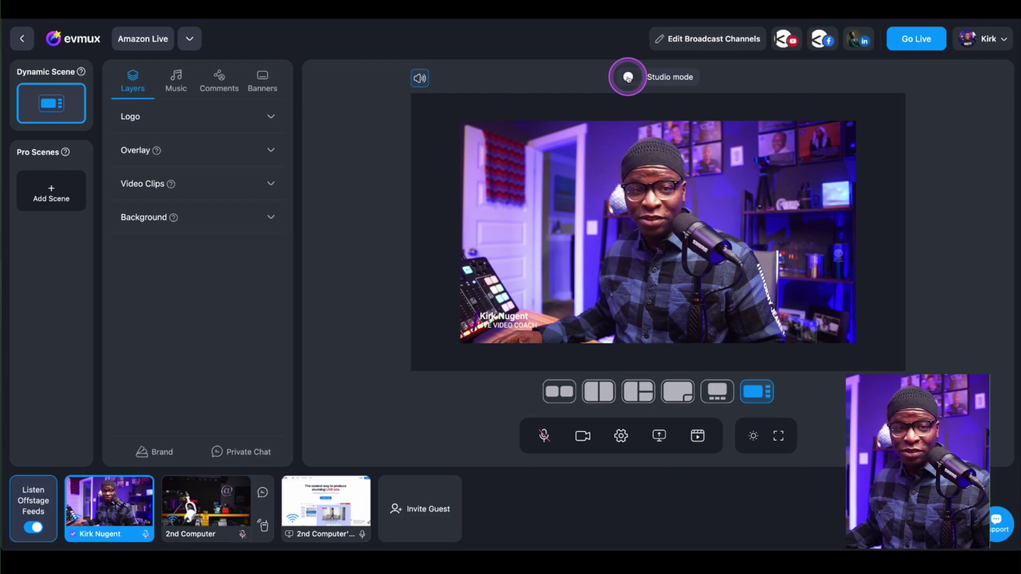
Step: Switch Studio Mode on so the Editor and Live Preview both show the host's camera
{"action": "left_click", "coordinate": [628, 78]}
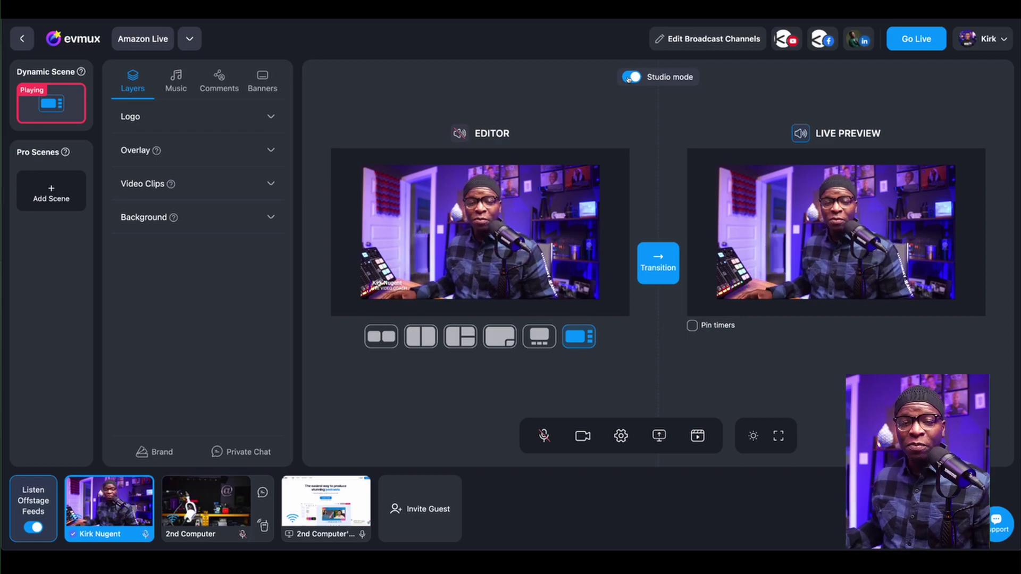
{"action": "left_click", "coordinate": [628, 78]}
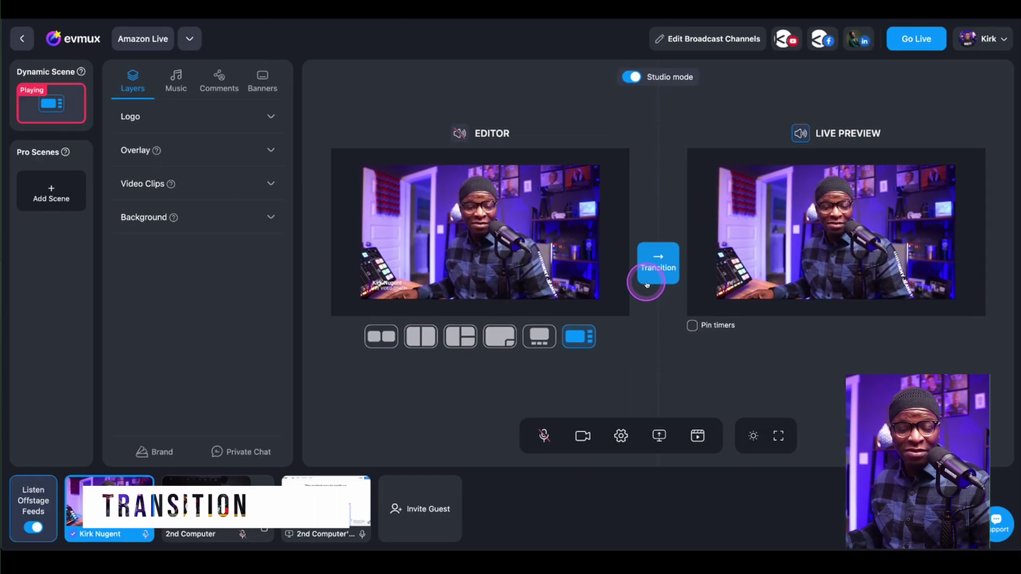
Step: Send the editor scene live, then add the 2nd Computer feed and try split and tile layouts
{"action": "left_click", "coordinate": [647, 285]}
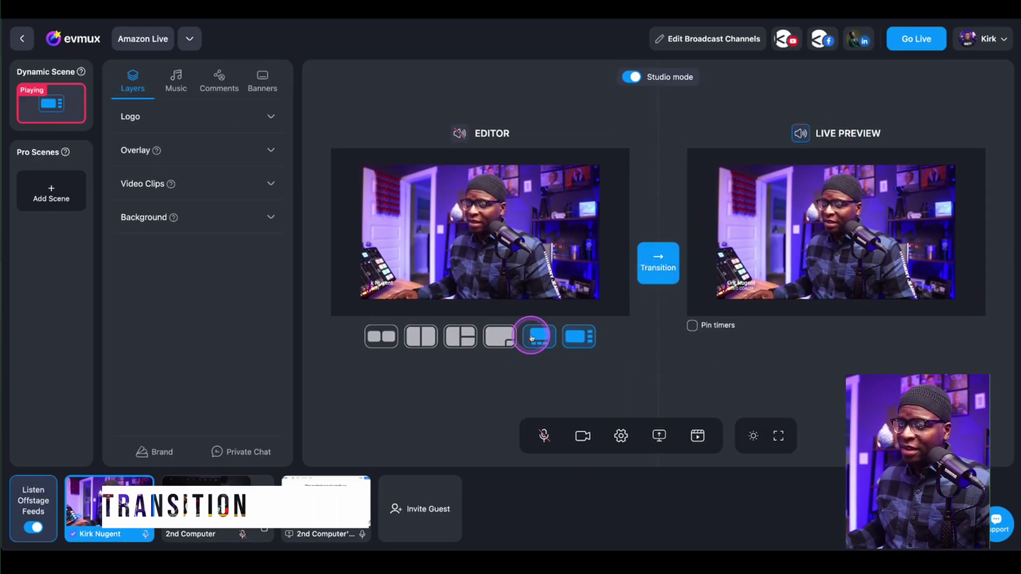
{"action": "mouse_move", "coordinate": [201, 484]}
{"action": "left_click", "coordinate": [211, 512]}
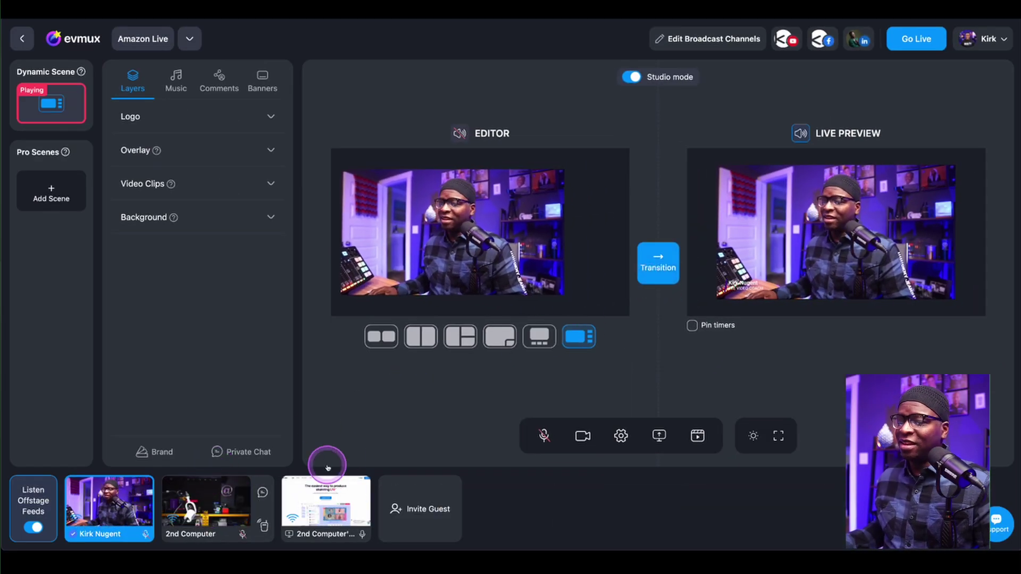
{"action": "left_click", "coordinate": [418, 336]}
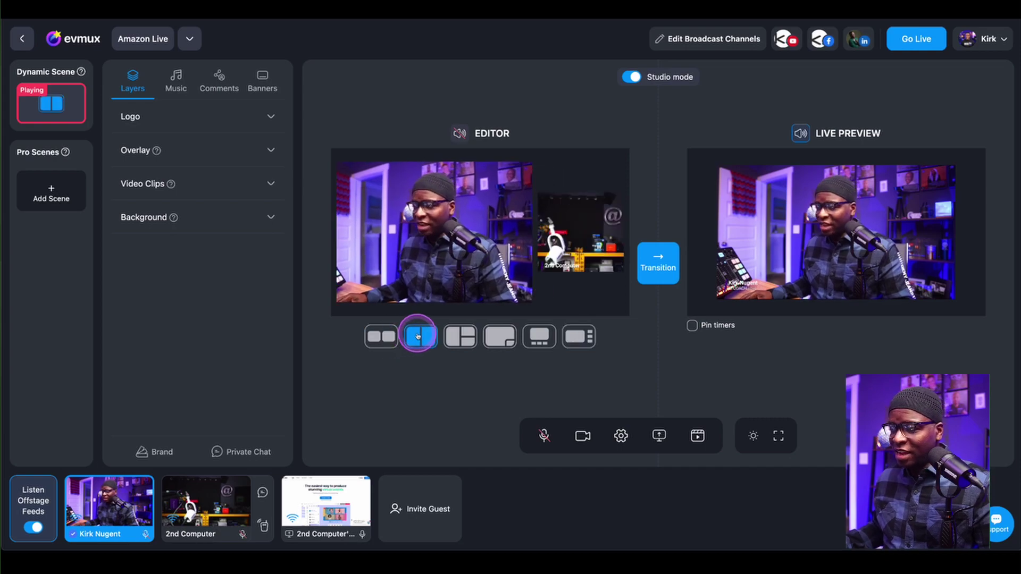
{"action": "left_click", "coordinate": [380, 336]}
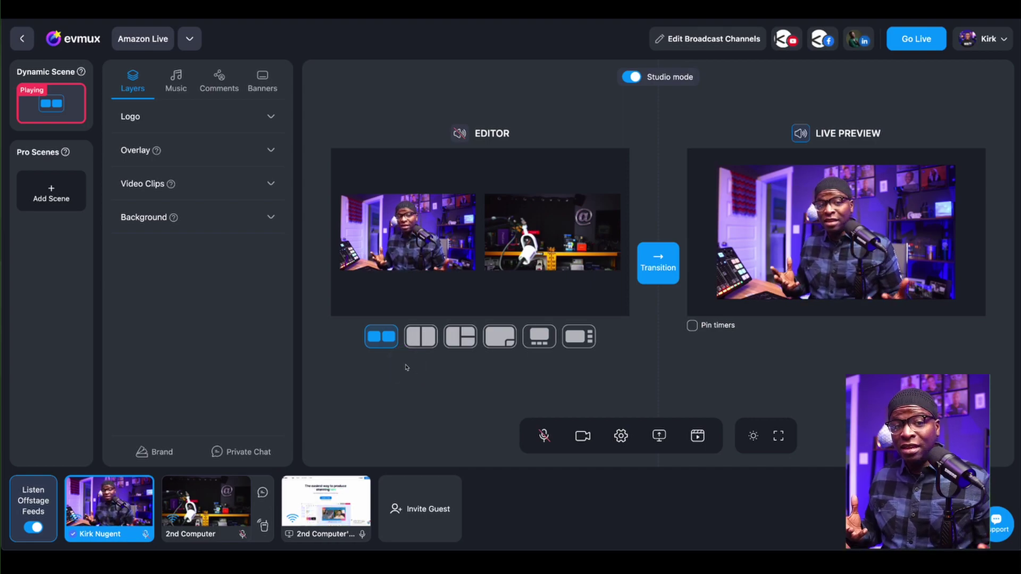
{"action": "left_click", "coordinate": [406, 361]}
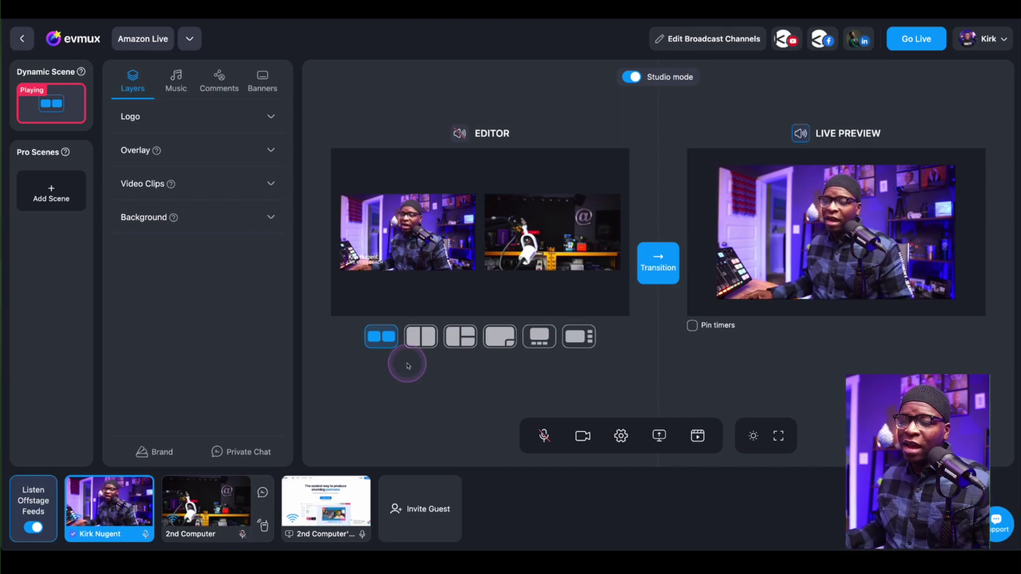
{"action": "left_click", "coordinate": [426, 285]}
{"action": "left_click", "coordinate": [439, 316]}
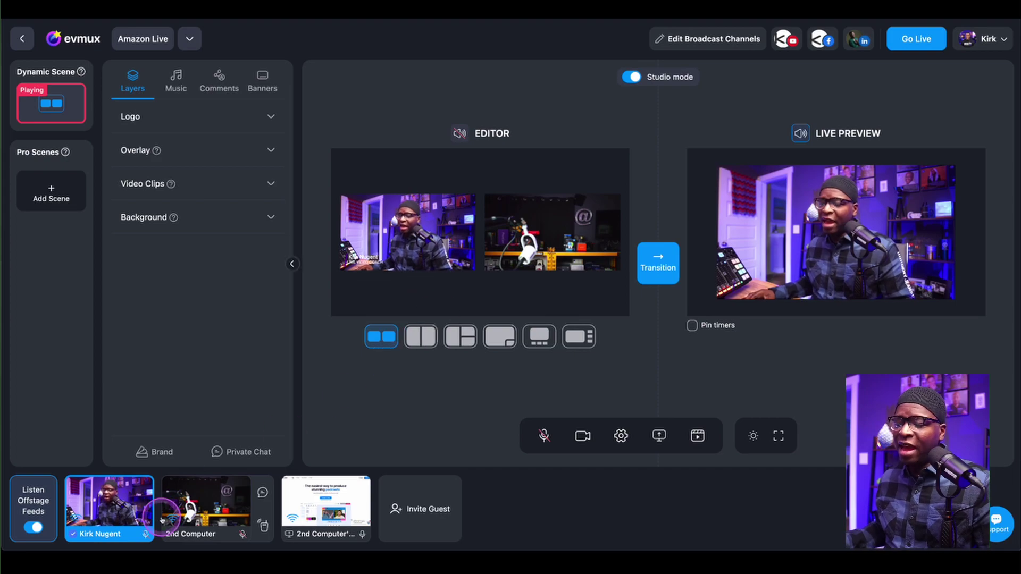
Step: Replace the 2nd Computer with the screen share in picture-in-picture and transition it live
{"action": "left_click", "coordinate": [213, 510]}
{"action": "left_click", "coordinate": [332, 512]}
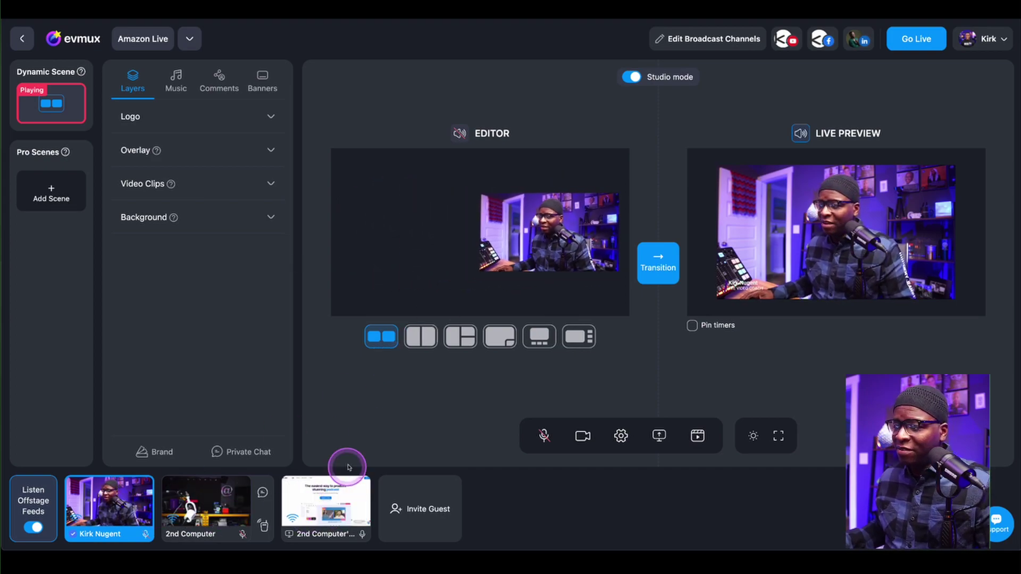
{"action": "left_click", "coordinate": [496, 336]}
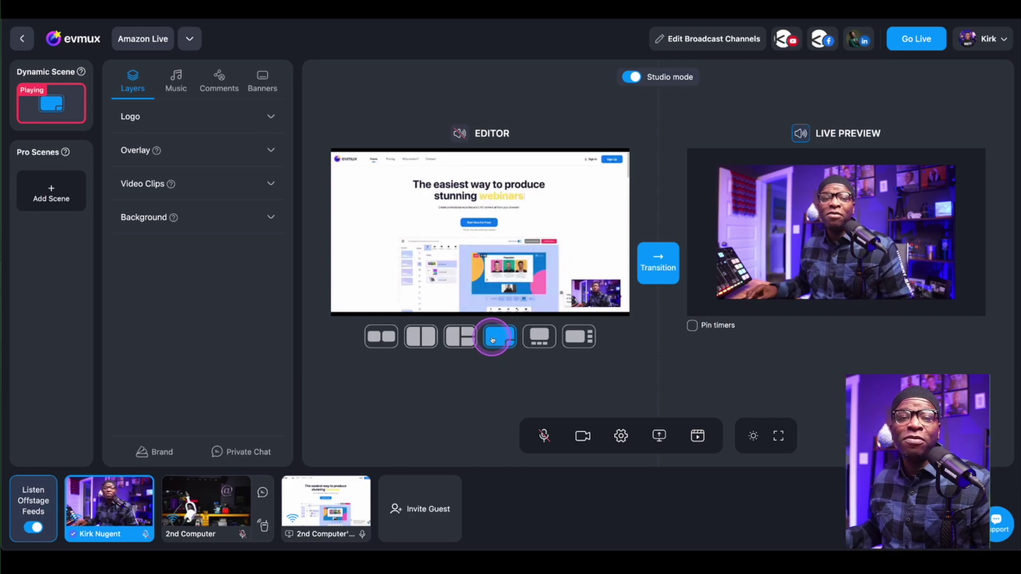
{"action": "left_click", "coordinate": [665, 263]}
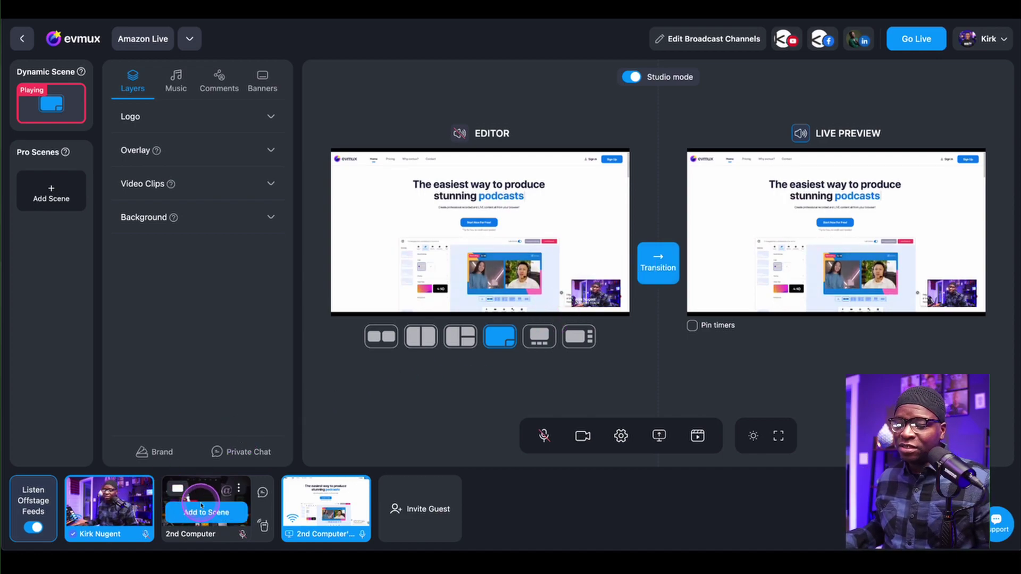
Step: Add the 2nd Computer camera, use the screen-share-above-two-tiles layout, and send it live
{"action": "left_click", "coordinate": [202, 505]}
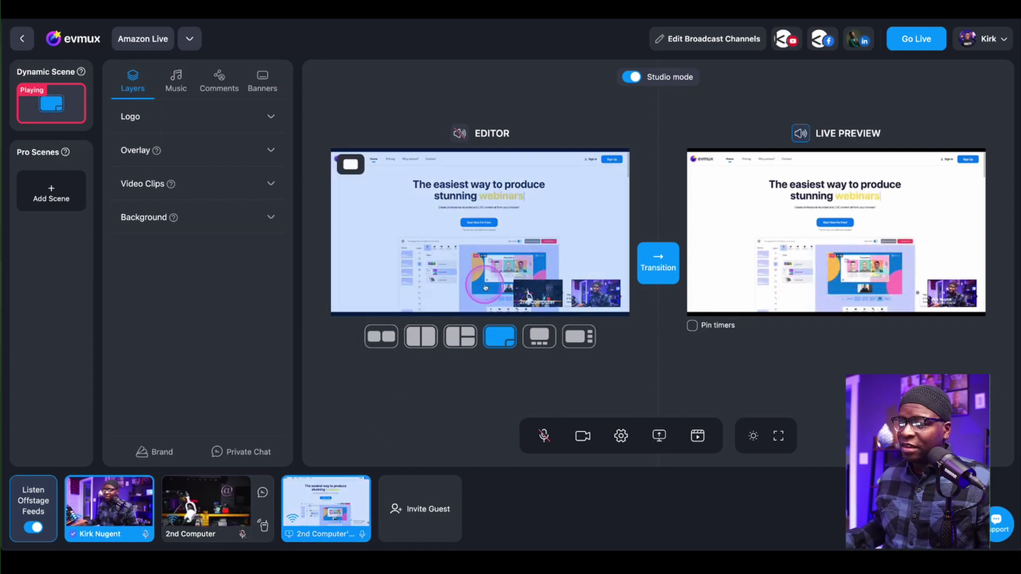
{"action": "left_click", "coordinate": [534, 337]}
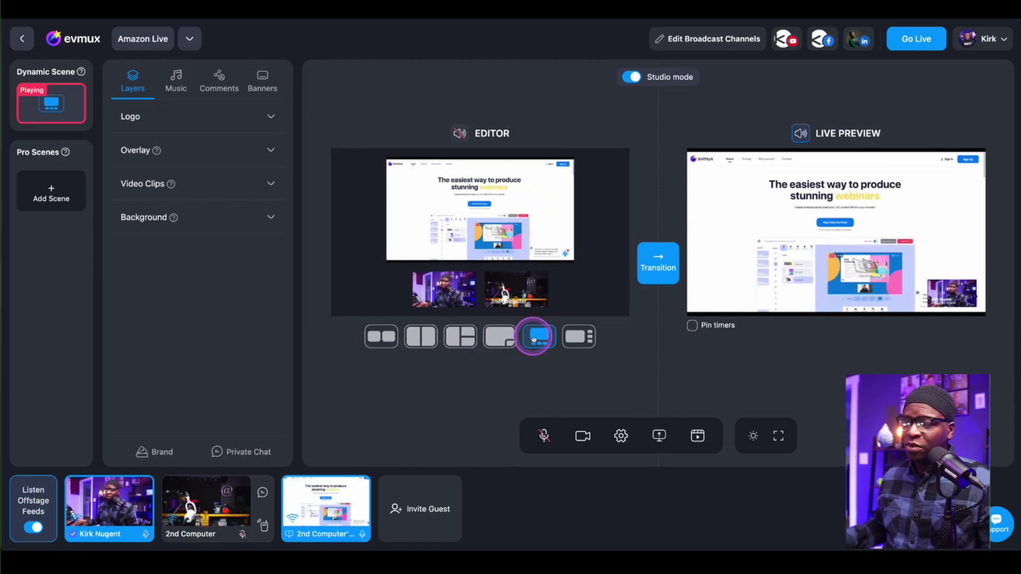
{"action": "left_click", "coordinate": [659, 266]}
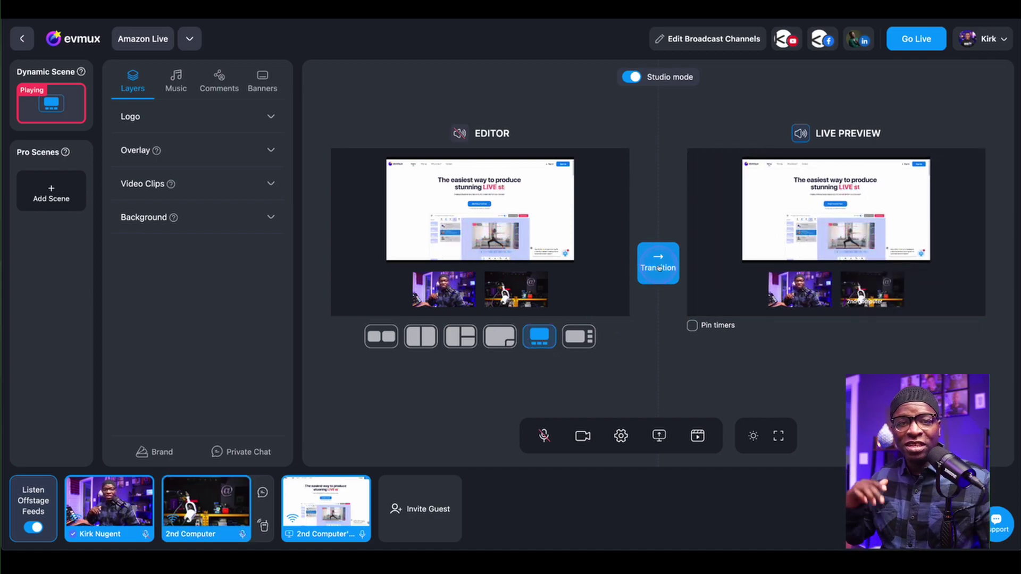
Step: Trial the HIAW logo overlay live, then remove it and send the overlay-free layout live
{"action": "left_click", "coordinate": [269, 150]}
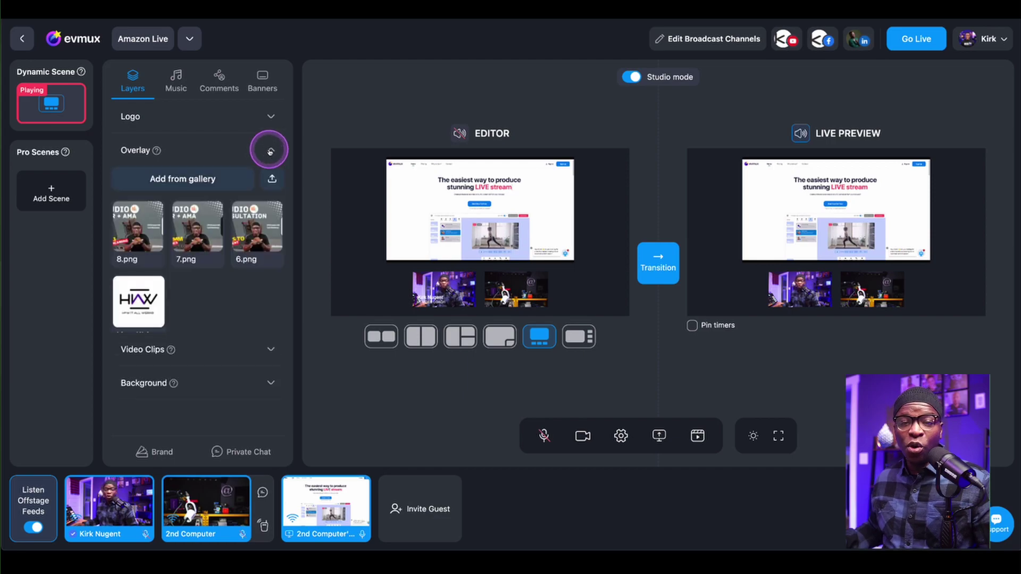
{"action": "left_click", "coordinate": [138, 302]}
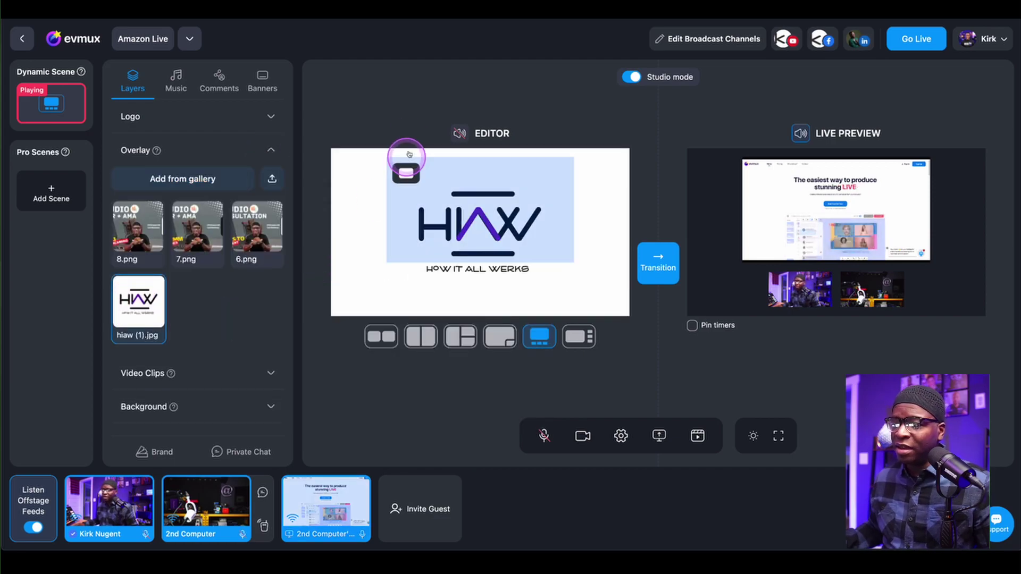
{"action": "left_click", "coordinate": [658, 269]}
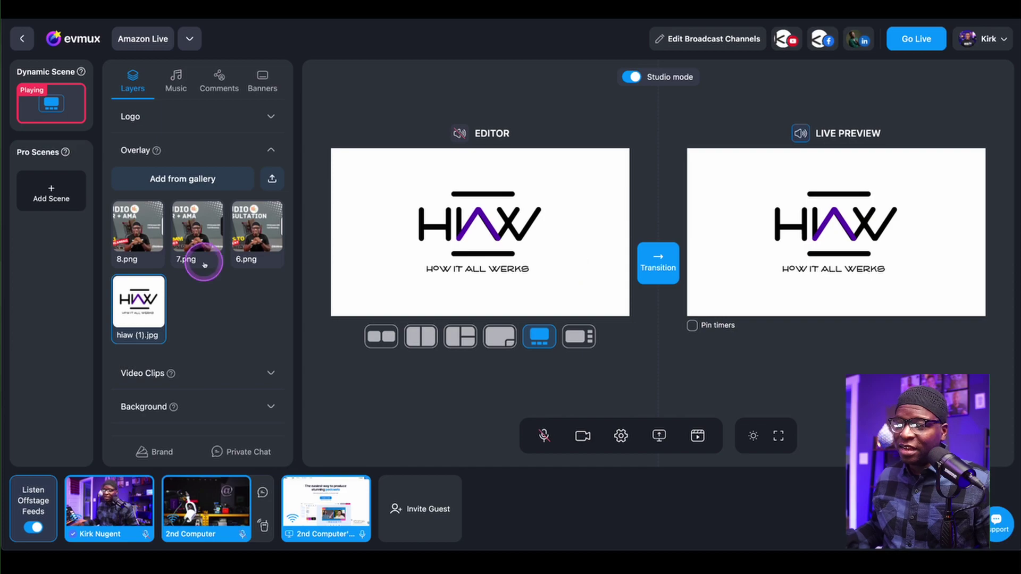
{"action": "left_click", "coordinate": [139, 301]}
{"action": "left_click", "coordinate": [658, 266]}
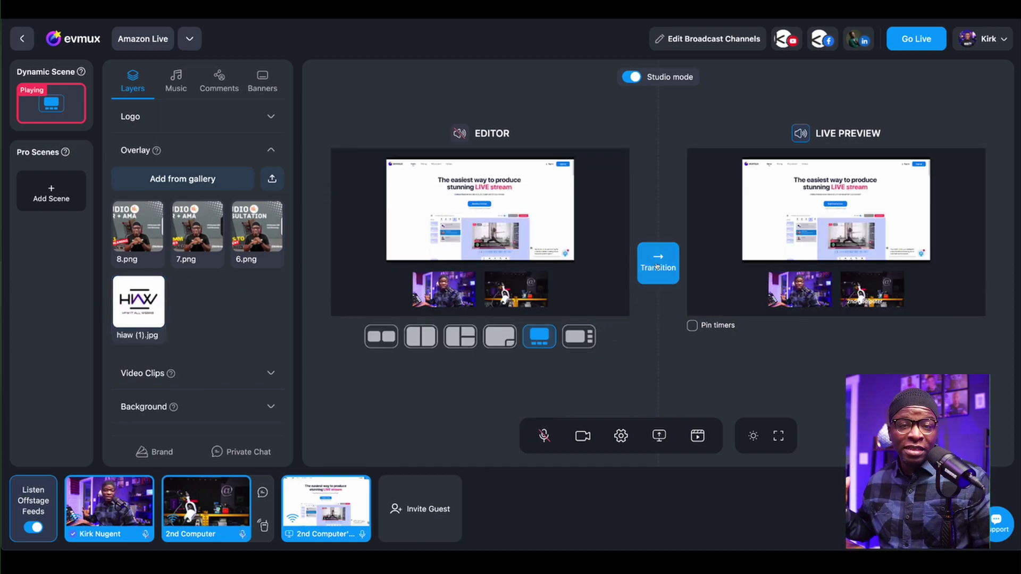
Step: Enlarge the screen share to fill the editor canvas and send it live
{"action": "mouse_move", "coordinate": [396, 256]}
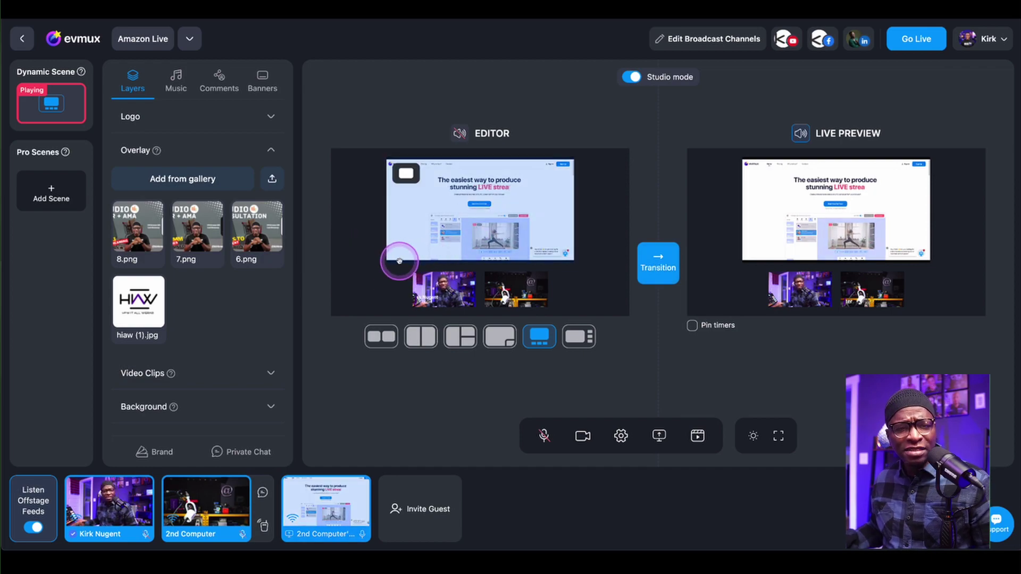
{"action": "left_click", "coordinate": [406, 173]}
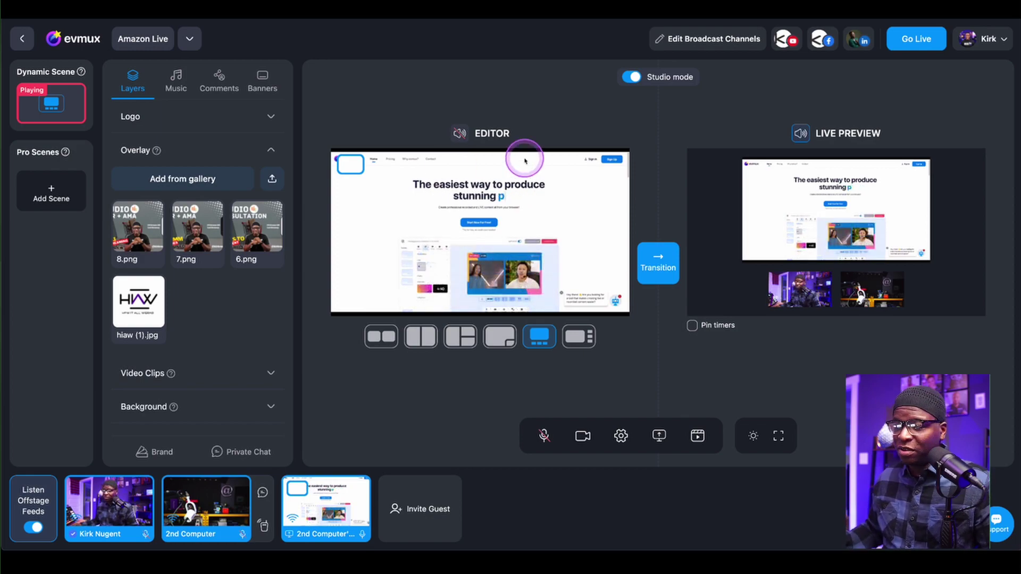
{"action": "left_click", "coordinate": [660, 264]}
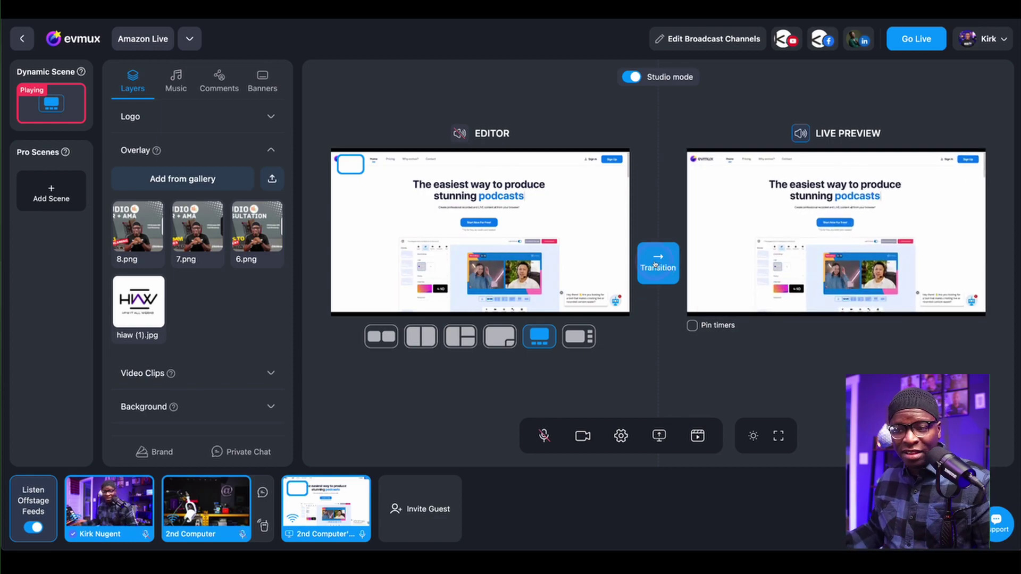
Step: Cancel the screen-share spotlight, send the tiled layout live, and collapse the overlay options
{"action": "left_click", "coordinate": [357, 166]}
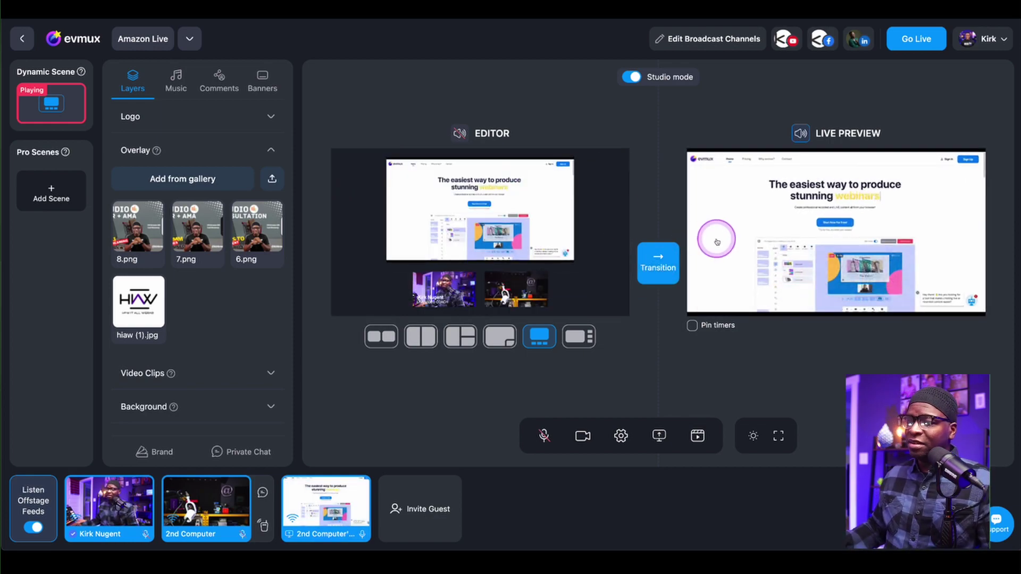
{"action": "left_click", "coordinate": [658, 263]}
{"action": "left_click", "coordinate": [269, 148]}
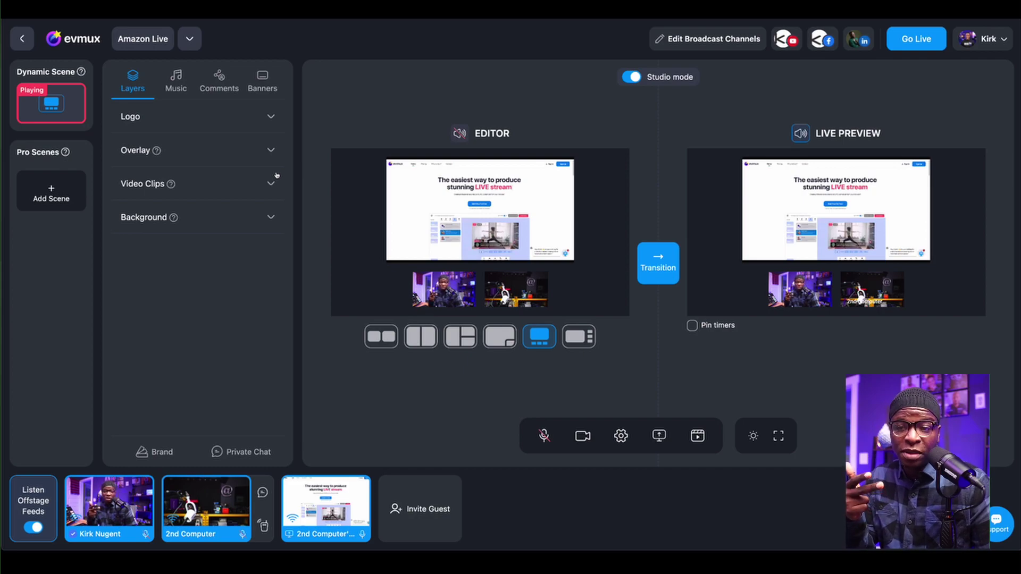
Step: Apply the Convos Collabs background with the stacked-camera grid layout and send it live
{"action": "left_click", "coordinate": [270, 216]}
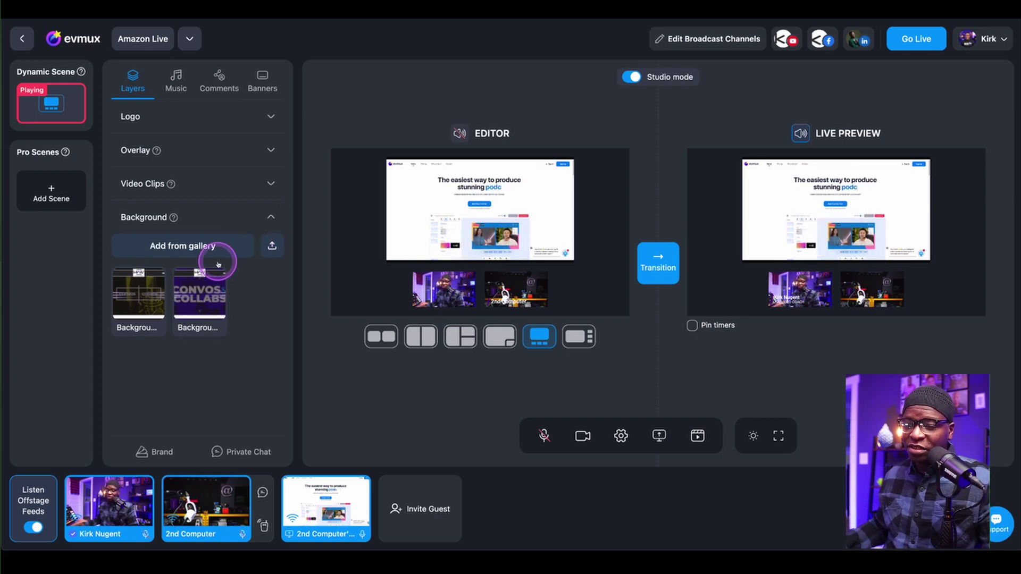
{"action": "left_click", "coordinate": [200, 296]}
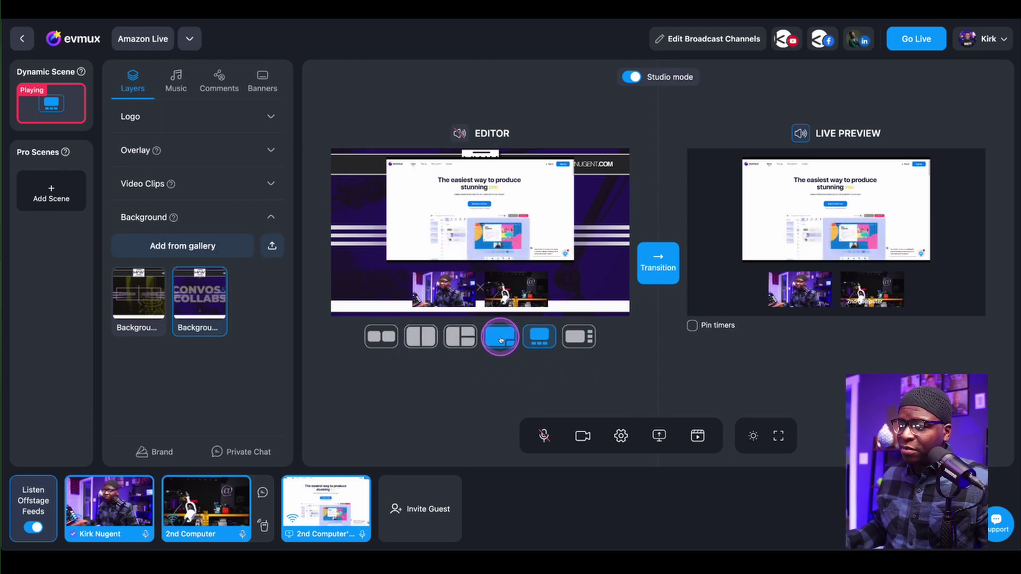
{"action": "left_click", "coordinate": [460, 337]}
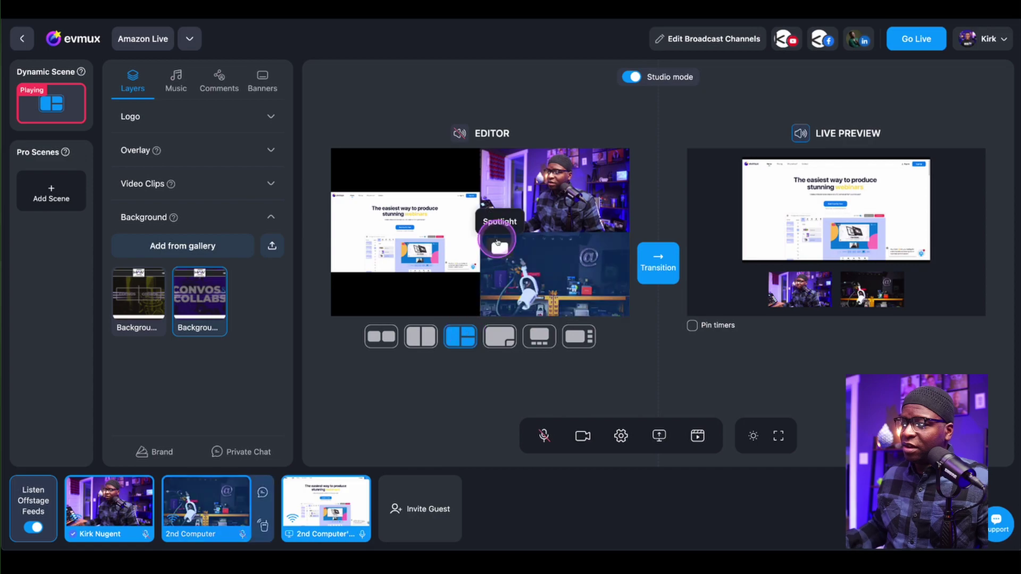
{"action": "mouse_move", "coordinate": [498, 275]}
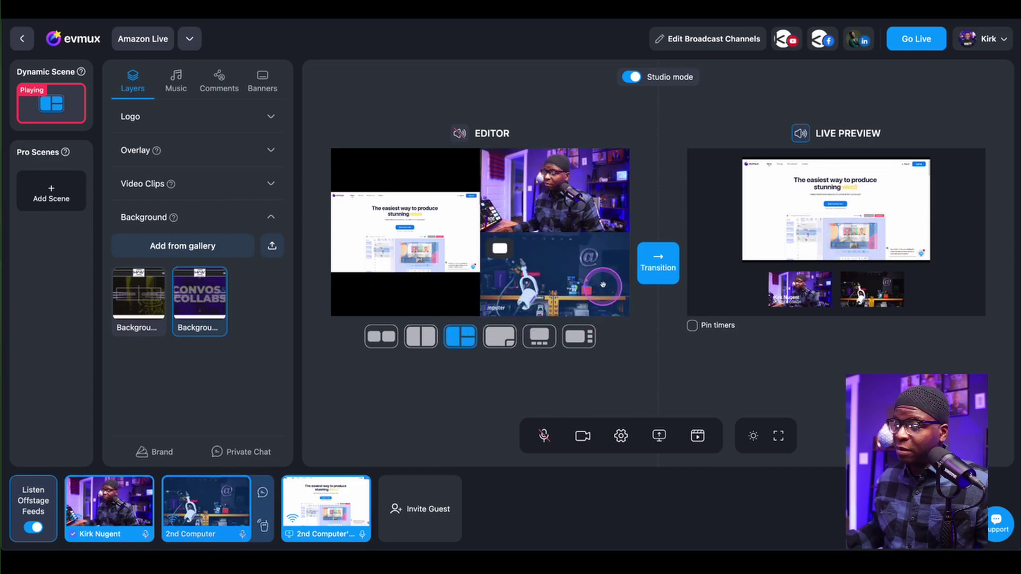
{"action": "left_click", "coordinate": [658, 269]}
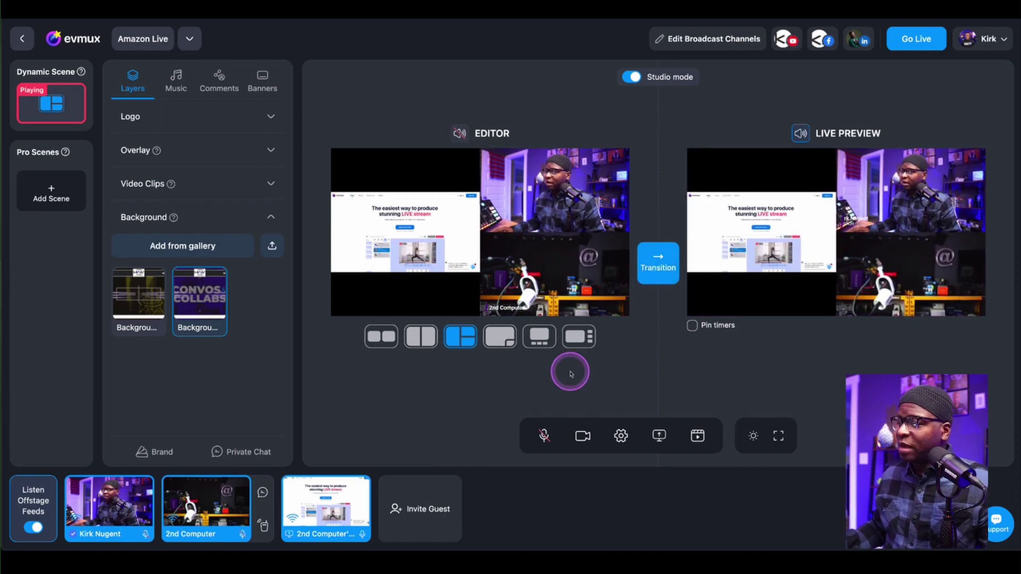
Step: Switch to the tiled layout, remove the background, and push the background-free scene live
{"action": "left_click", "coordinate": [381, 338]}
{"action": "left_click", "coordinate": [658, 268]}
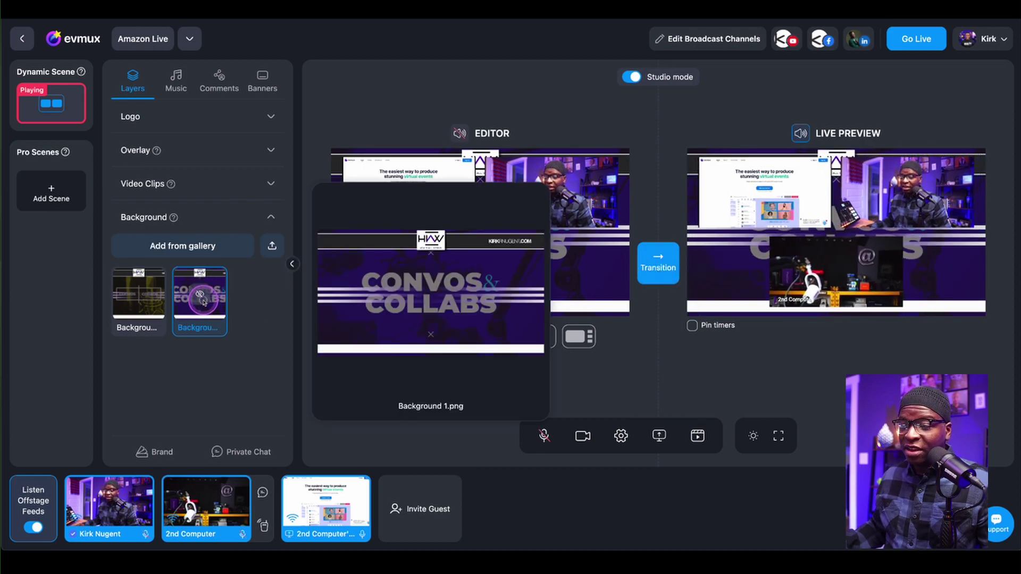
{"action": "left_click", "coordinate": [200, 298]}
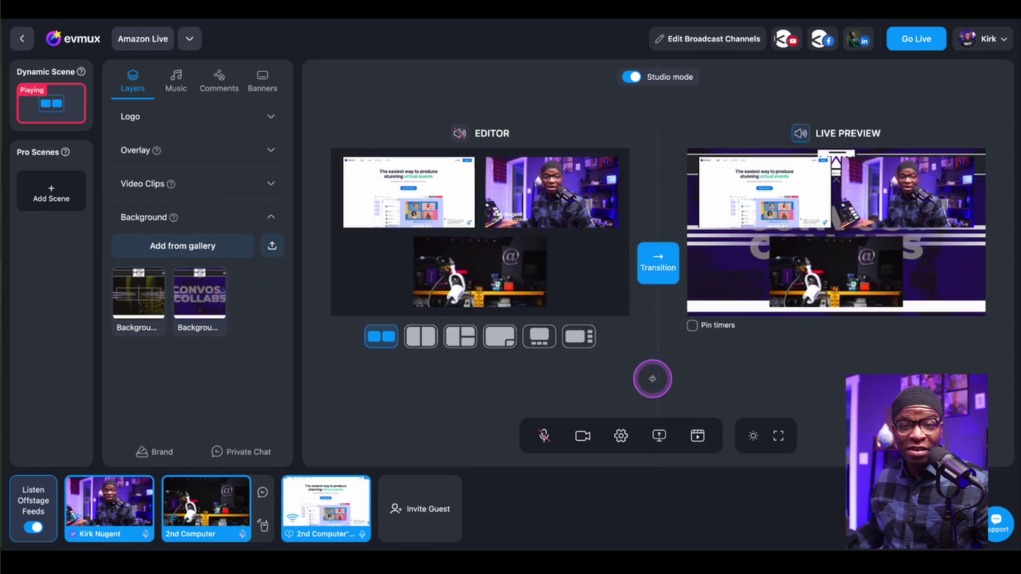
{"action": "left_click", "coordinate": [655, 266]}
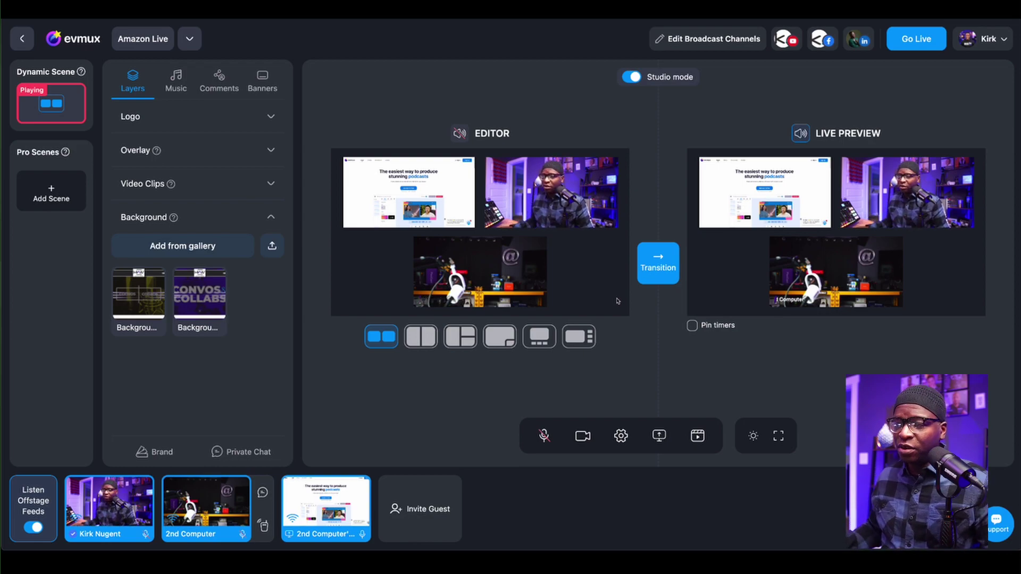
{"action": "left_click", "coordinate": [272, 218]}
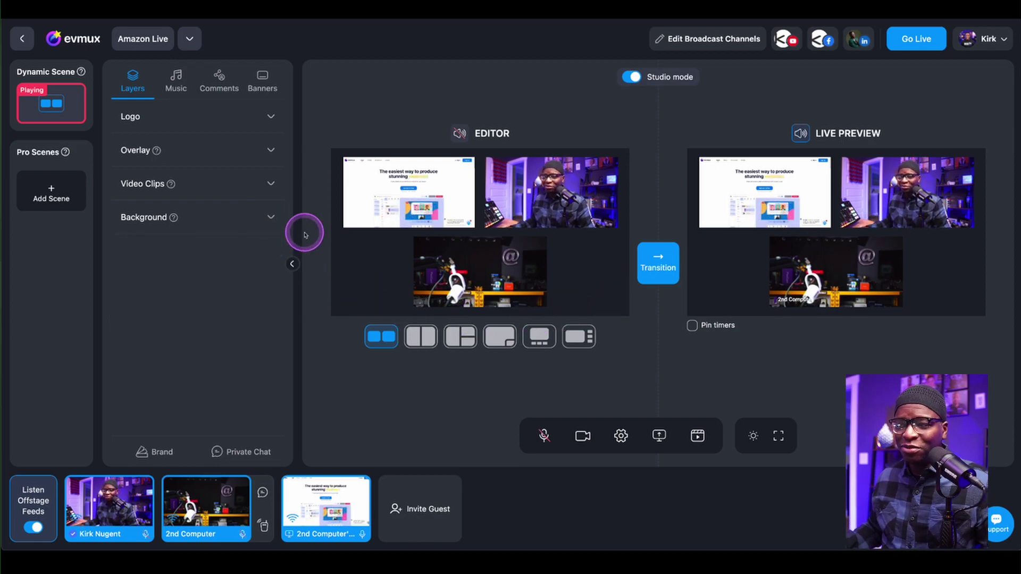
Step: Remove the website screen share and host camera from the editor, leaving the 2nd Computer feed
{"action": "left_click", "coordinate": [270, 183]}
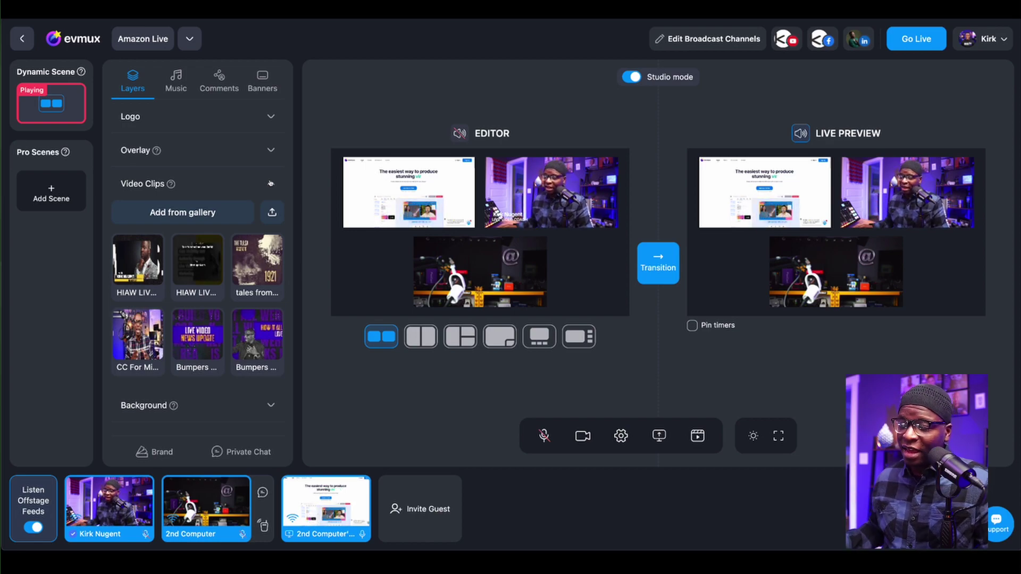
{"action": "mouse_move", "coordinate": [212, 255]}
{"action": "mouse_move", "coordinate": [441, 272]}
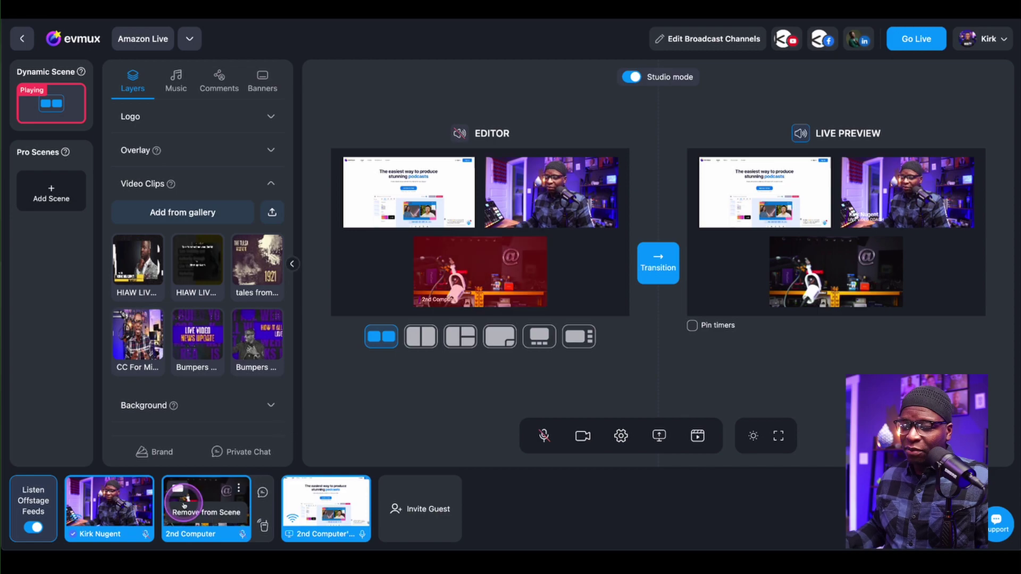
{"action": "left_click", "coordinate": [334, 513]}
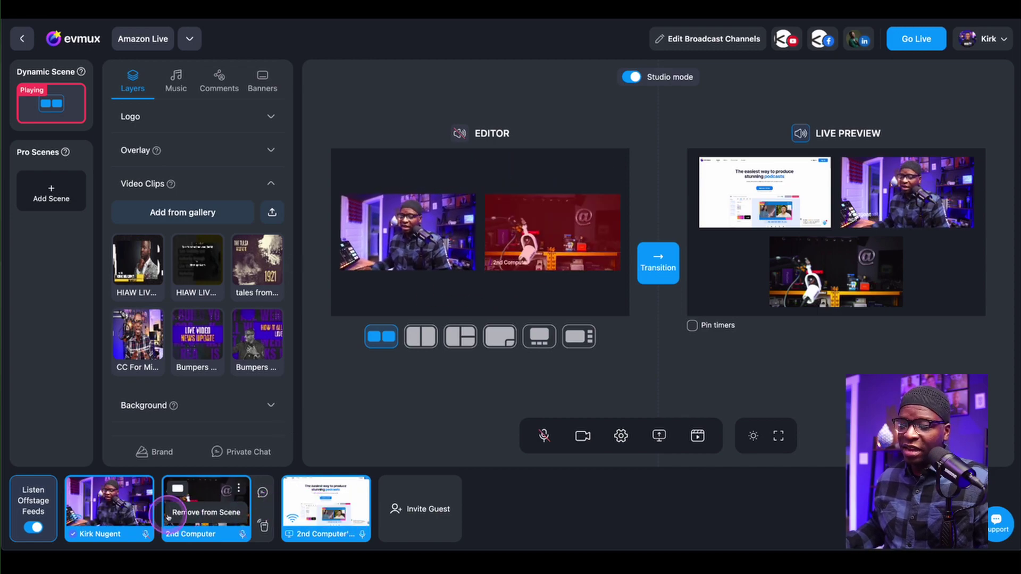
{"action": "left_click", "coordinate": [101, 513]}
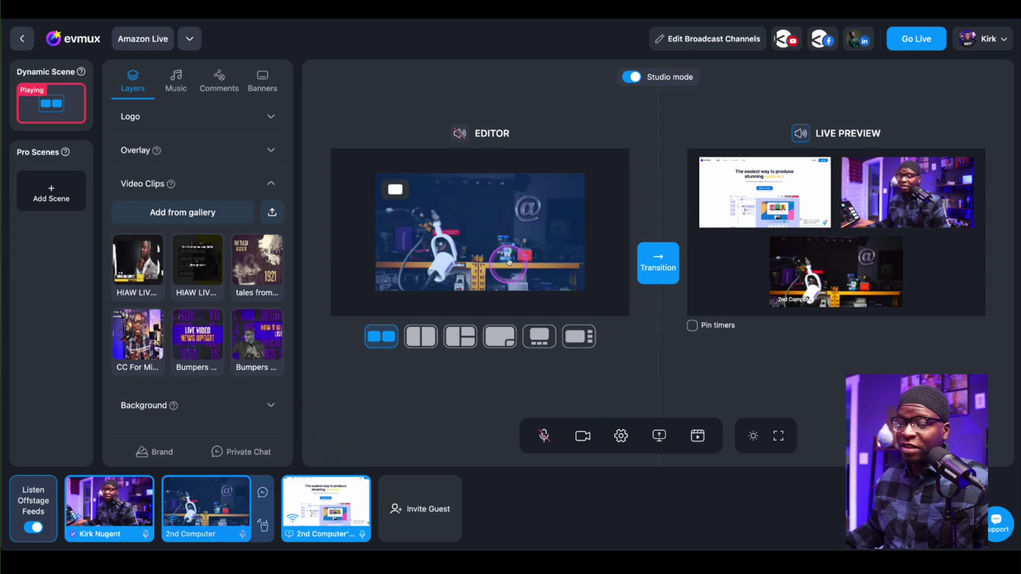
Step: Apply the Convos Collabs background in the editor and play the third Bumpers clip over it
{"action": "mouse_move", "coordinate": [208, 278]}
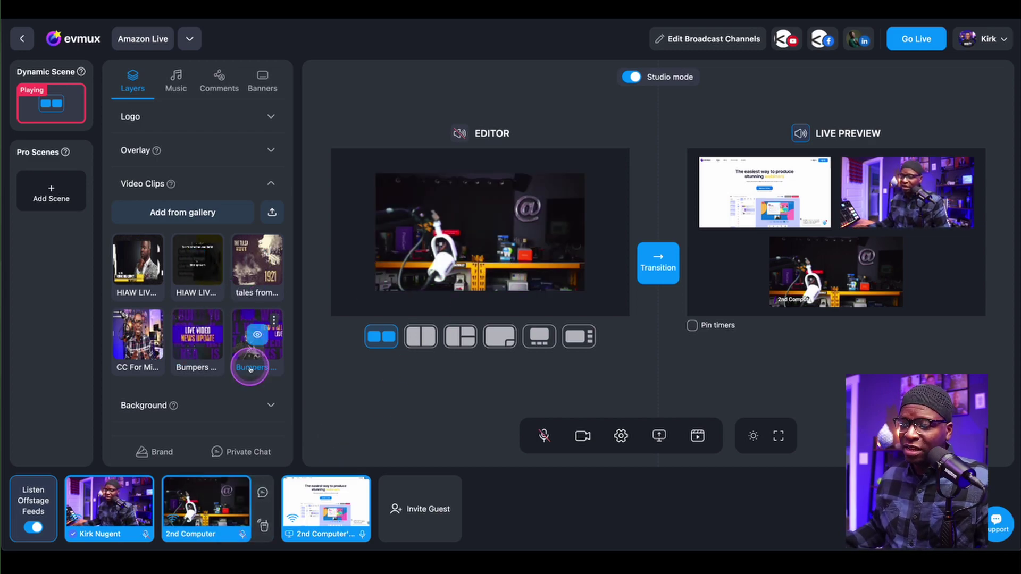
{"action": "left_click", "coordinate": [269, 406]}
{"action": "scroll", "coordinate": [234, 404], "scroll_direction": "down", "scroll_amount": 2}
{"action": "left_click", "coordinate": [223, 398]}
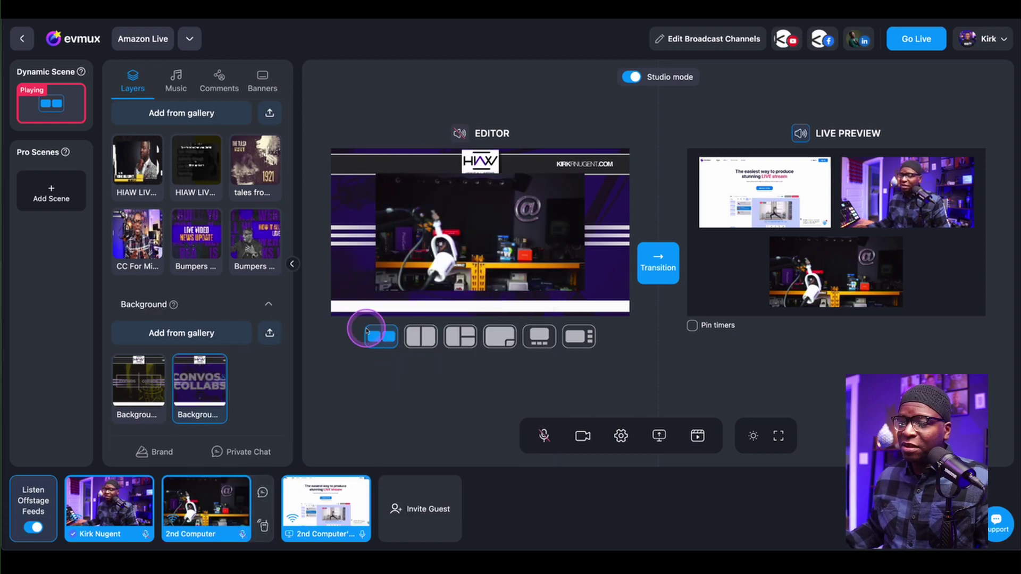
{"action": "mouse_move", "coordinate": [188, 241]}
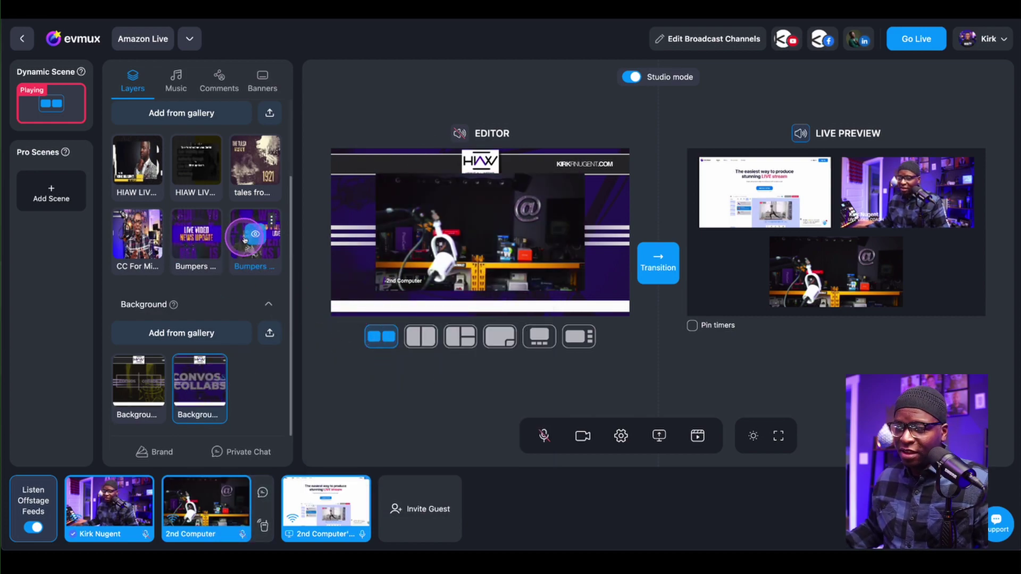
{"action": "left_click", "coordinate": [254, 237]}
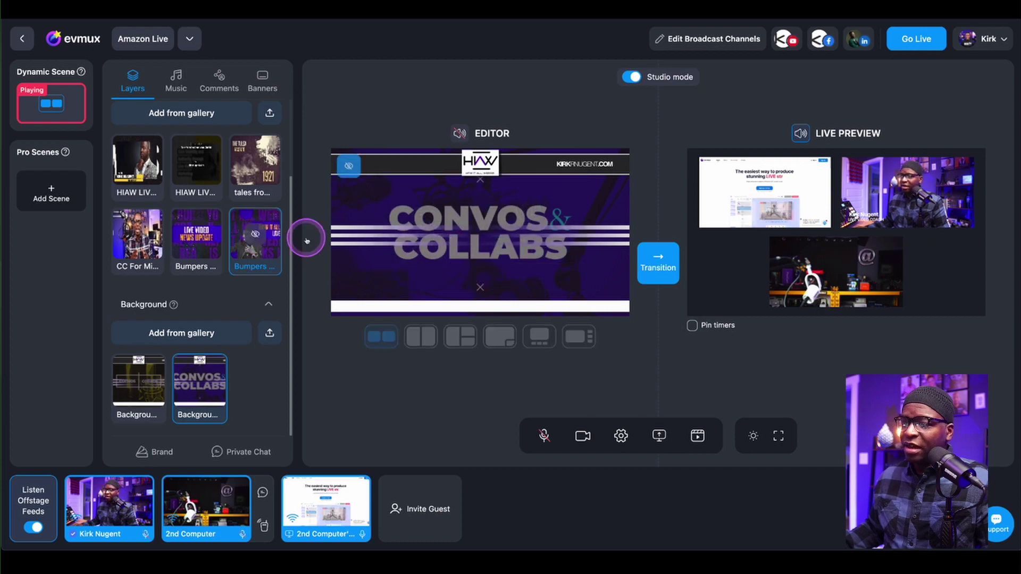